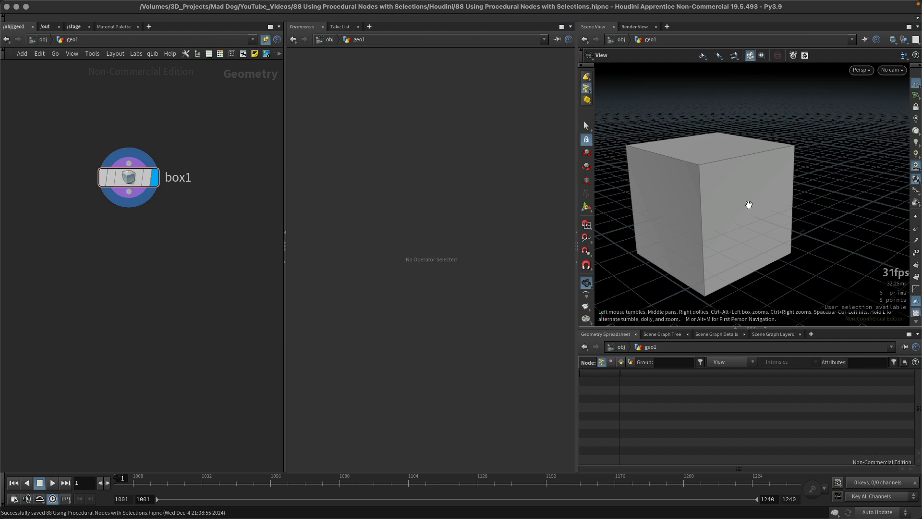
Add a PolyBevel node below box1, wire box1 into its first input and display the bevel node
{"action": "left_click_drag", "start_coordinate": [778, 210], "coordinate": [760, 201]}
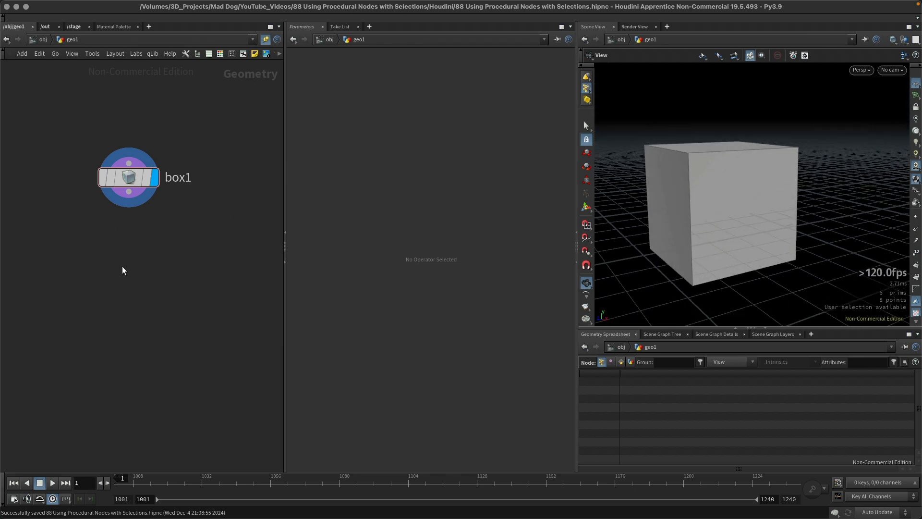
{"action": "key", "text": "Tab"}
{"action": "type", "text": "b"}
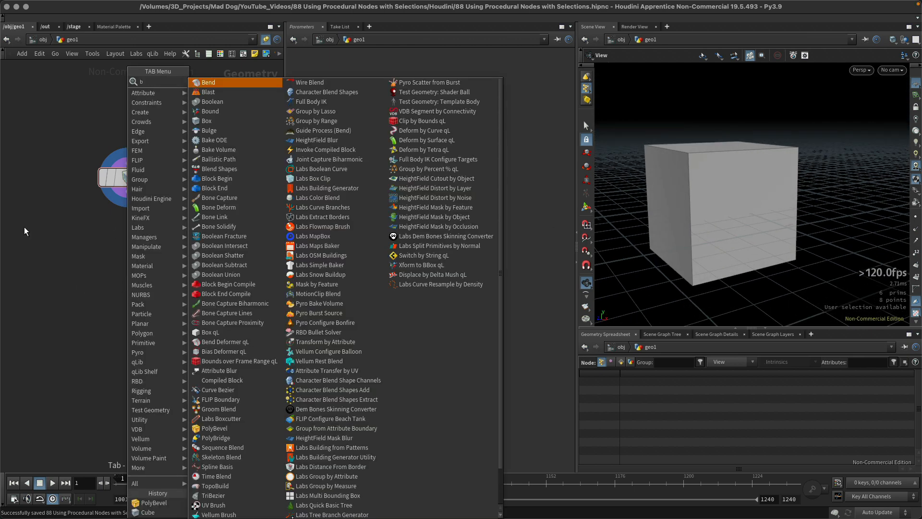
{"action": "type", "text": "ev"}
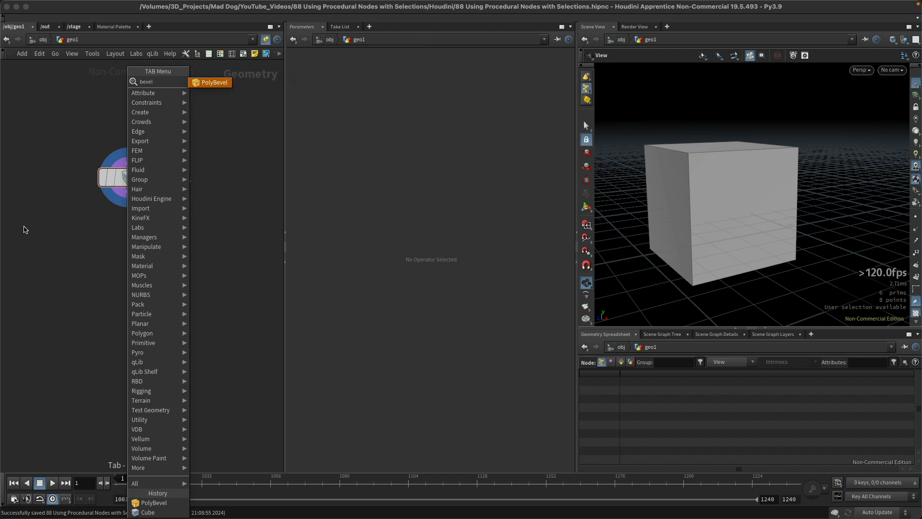
{"action": "type", "text": "el"}
{"action": "key", "text": "Return"}
{"action": "left_click", "coordinate": [127, 254]}
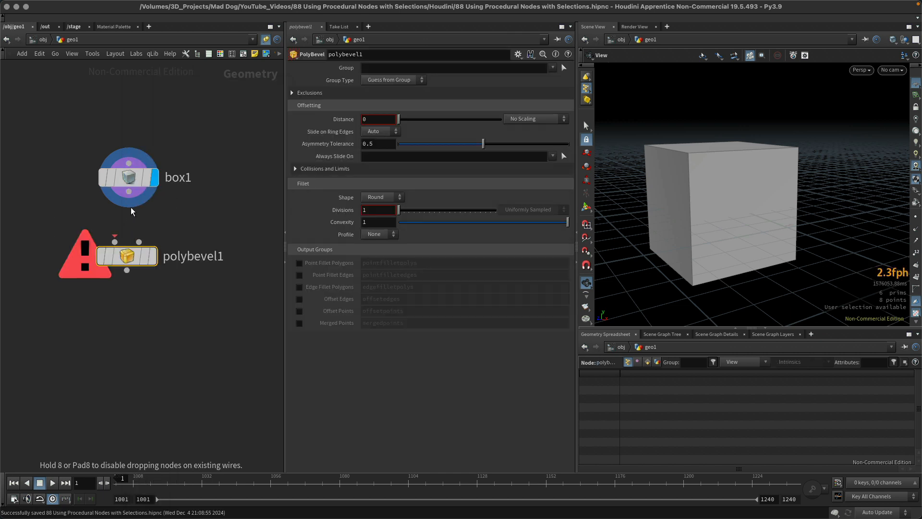
{"action": "left_click", "coordinate": [128, 191]}
{"action": "left_click", "coordinate": [114, 242]}
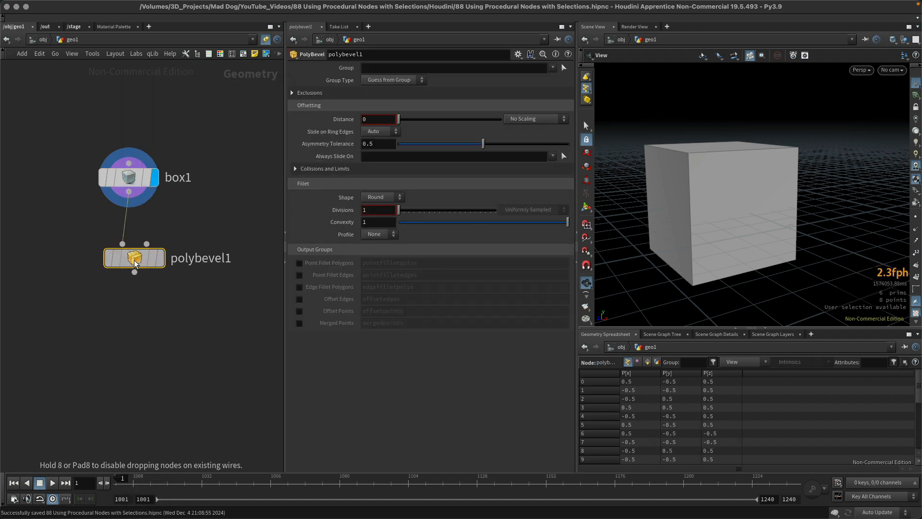
{"action": "left_click", "coordinate": [159, 259]}
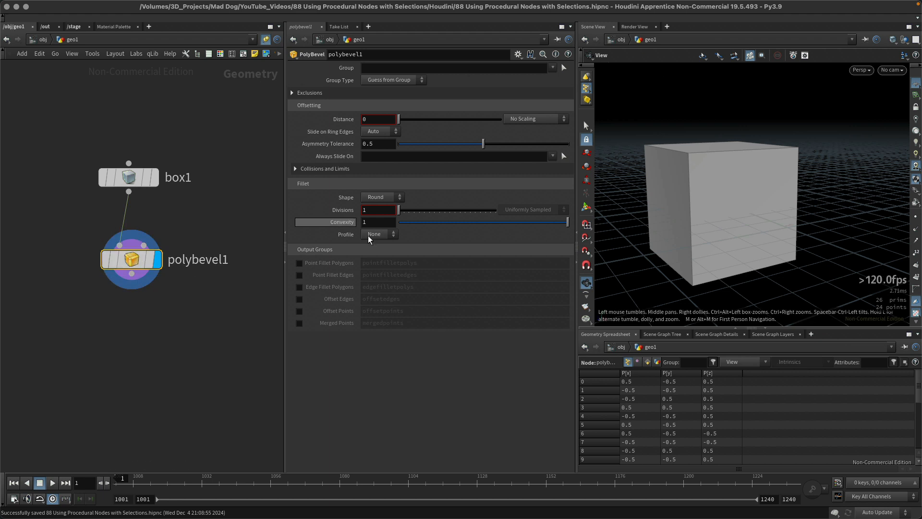
Try a bevel distance of 0.033 on the whole cube, then return the distance to 0
{"action": "left_click_drag", "start_coordinate": [398, 119], "coordinate": [402, 120]}
{"action": "left_click_drag", "start_coordinate": [722, 208], "coordinate": [705, 185]}
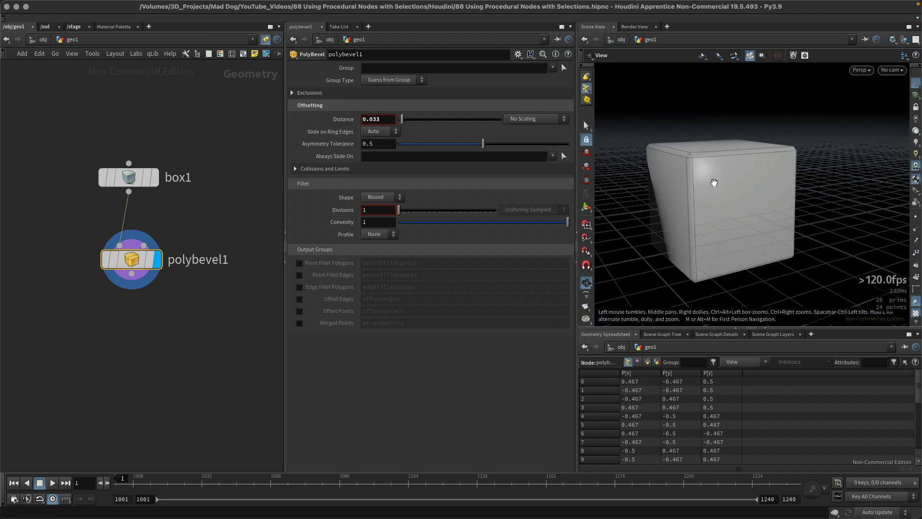
{"action": "mouse_move", "coordinate": [403, 119]}
{"action": "left_mouse_down"}
{"action": "mouse_move", "coordinate": [416, 120]}
{"action": "mouse_move", "coordinate": [399, 119]}
{"action": "left_mouse_up"}
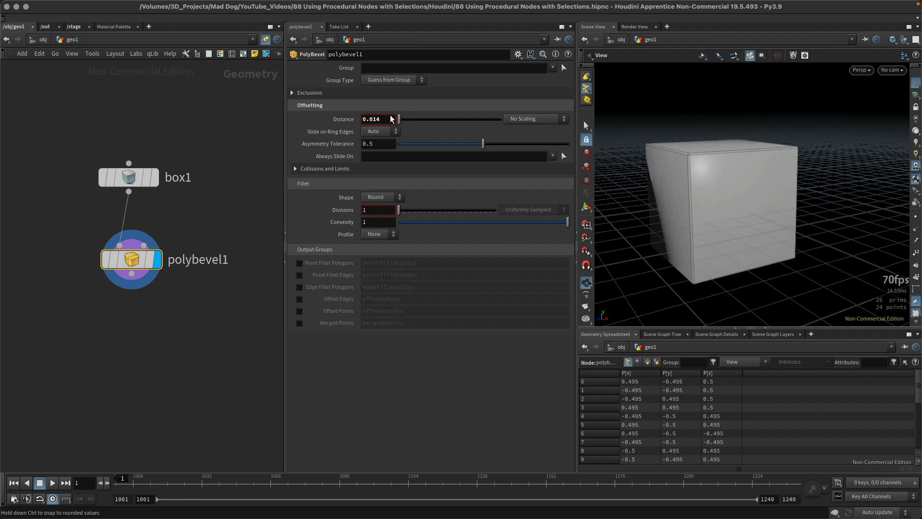
Disconnect the PolyBevel node from box1 and delete it
{"action": "left_click_drag", "start_coordinate": [110, 260], "coordinate": [83, 284]}
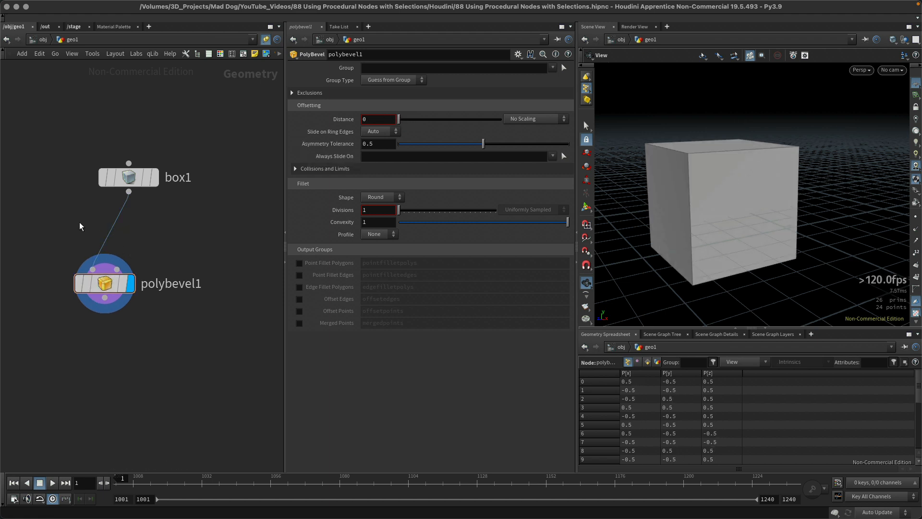
{"action": "key", "text": "y"}
{"action": "left_click_drag", "start_coordinate": [78, 197], "coordinate": [127, 226]}
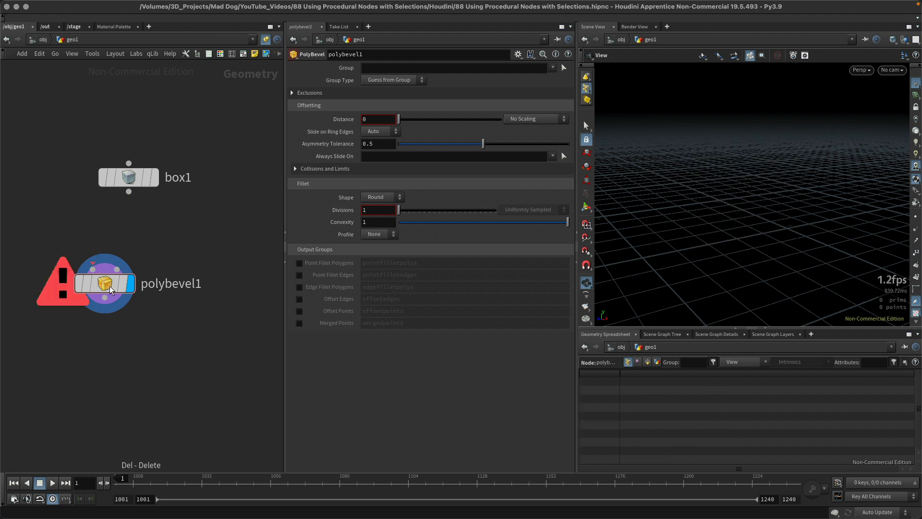
{"action": "left_click_drag", "start_coordinate": [109, 287], "coordinate": [96, 288]}
{"action": "mouse_move", "coordinate": [55, 236]}
{"action": "left_mouse_down"}
{"action": "mouse_move", "coordinate": [143, 335]}
{"action": "mouse_move", "coordinate": [133, 340]}
{"action": "left_mouse_up"}
{"action": "key", "text": "Delete"}
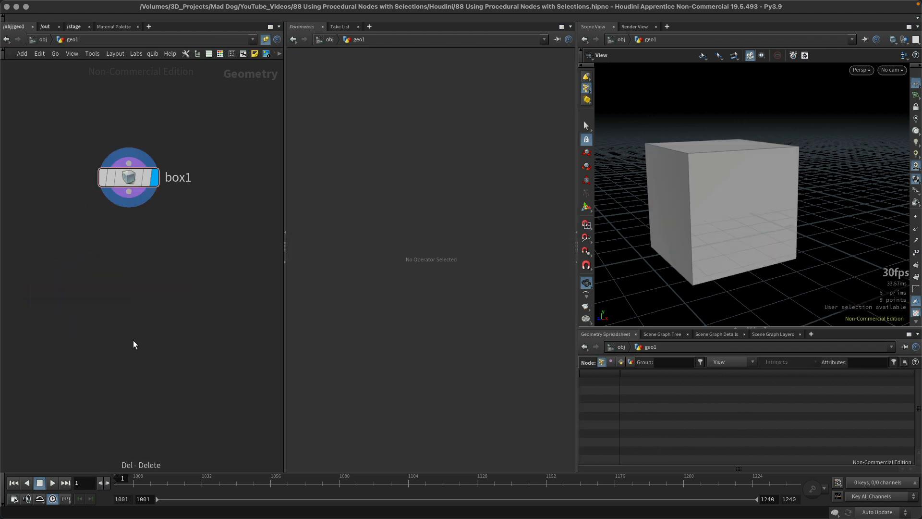
Select the box1 node and activate the Select tool in edge selection mode for the cube
{"action": "left_click", "coordinate": [139, 176]}
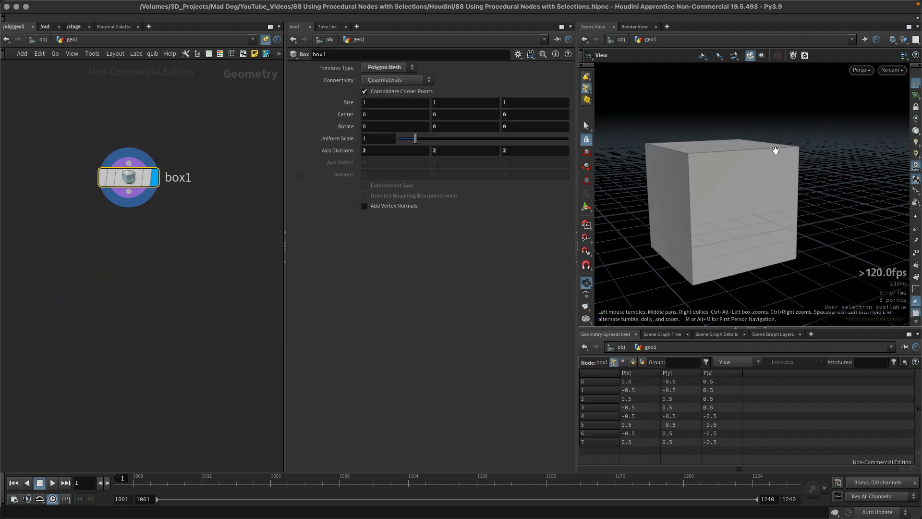
{"action": "left_click_drag", "start_coordinate": [736, 193], "coordinate": [732, 191]}
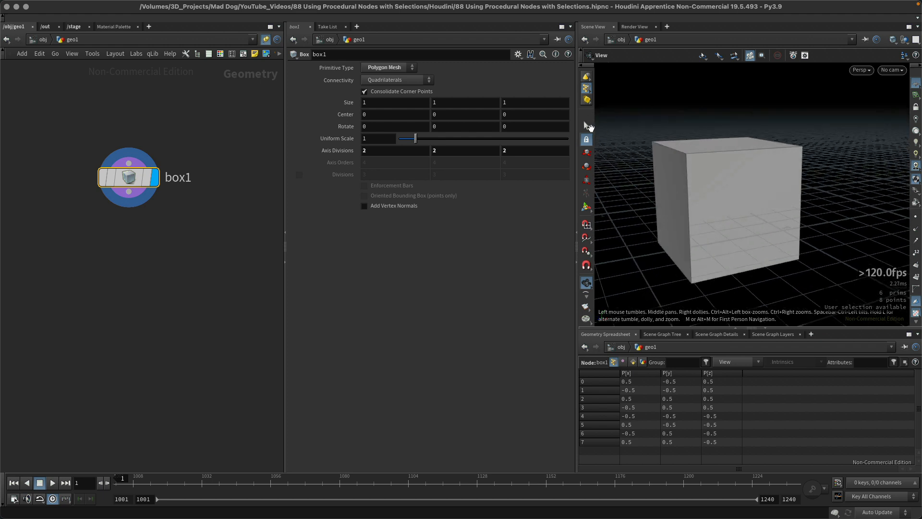
{"action": "left_click", "coordinate": [586, 126]}
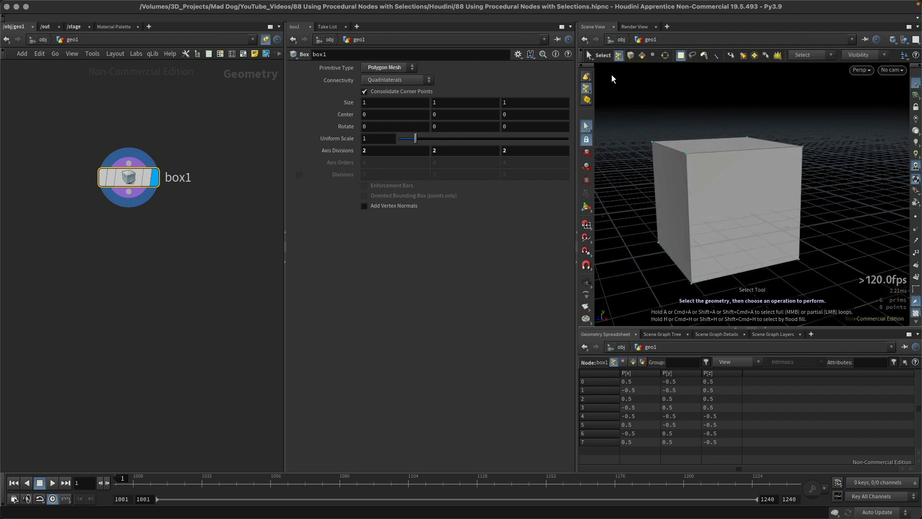
{"action": "left_click", "coordinate": [630, 55]}
{"action": "left_click_drag", "start_coordinate": [733, 185], "coordinate": [729, 157]}
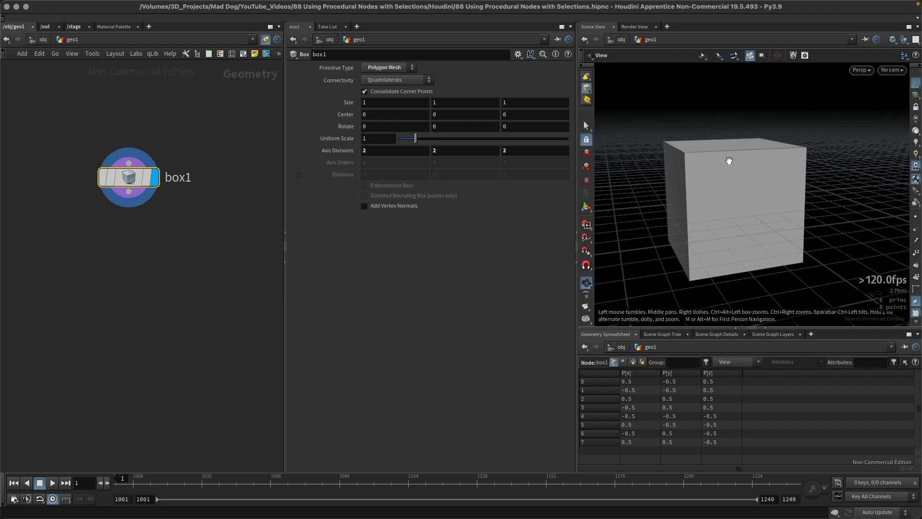
Select only the cube's four top edges, using wireframe display to deselect the vertical ones
{"action": "left_click_drag", "start_coordinate": [643, 100], "coordinate": [844, 181]}
{"action": "key", "text": "Escape"}
{"action": "key", "text": "s"}
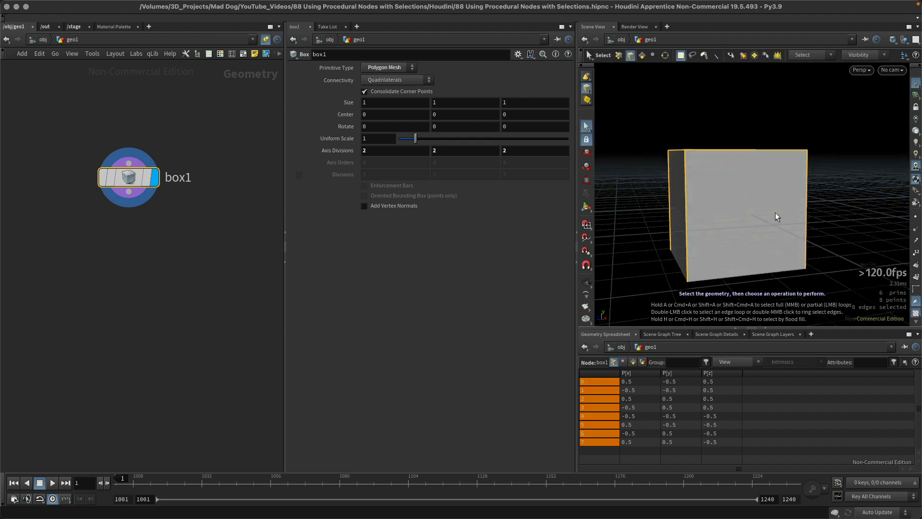
{"action": "key", "text": "w"}
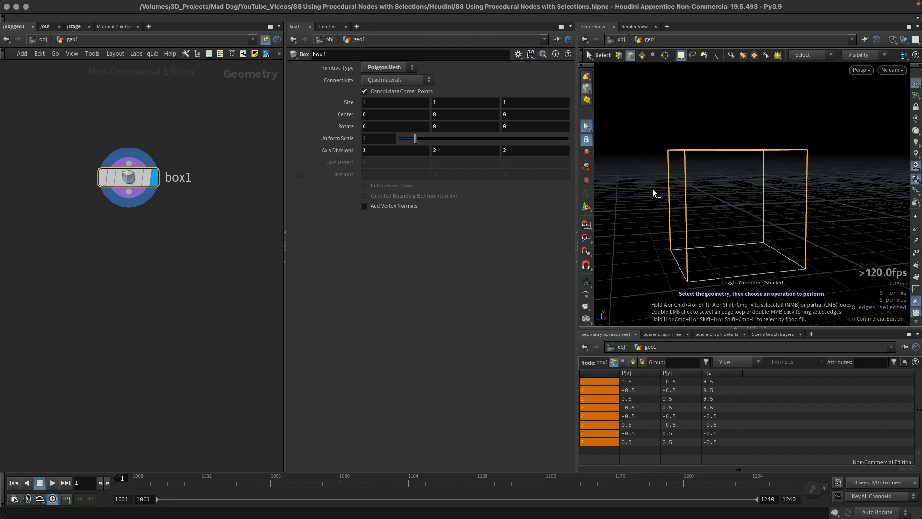
{"action": "left_click_drag", "start_coordinate": [653, 189], "coordinate": [849, 283], "text": "ctrl"}
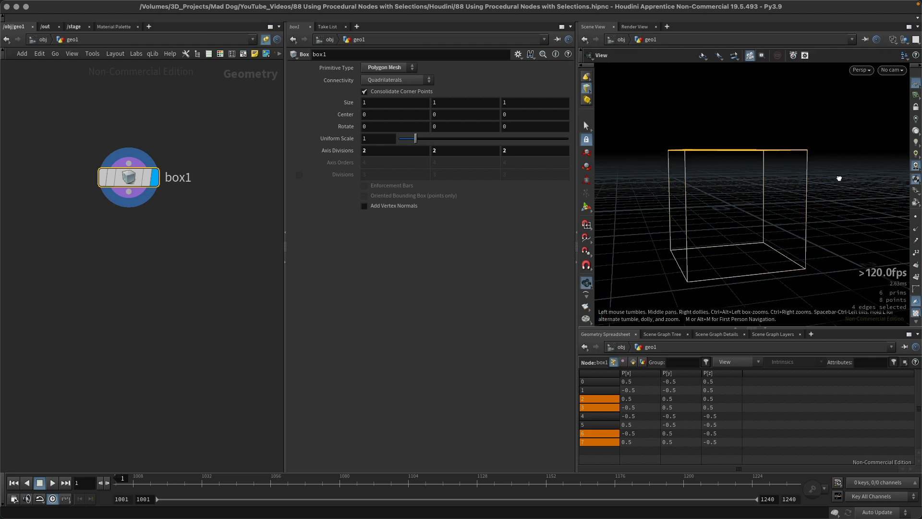
{"action": "left_click_drag", "start_coordinate": [782, 179], "coordinate": [716, 164], "text": "alt"}
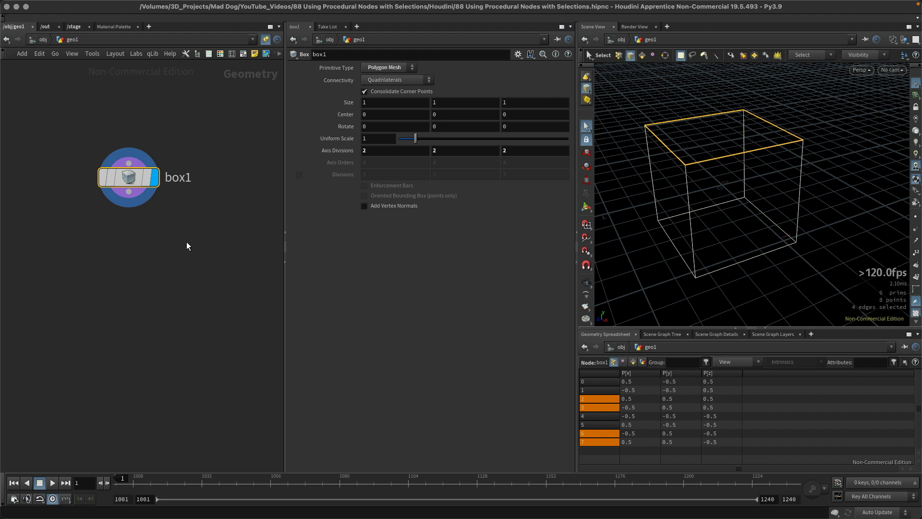
Add a new PolyBevel node in the network, connect box1 to its first input and display it
{"action": "key", "text": "Tab"}
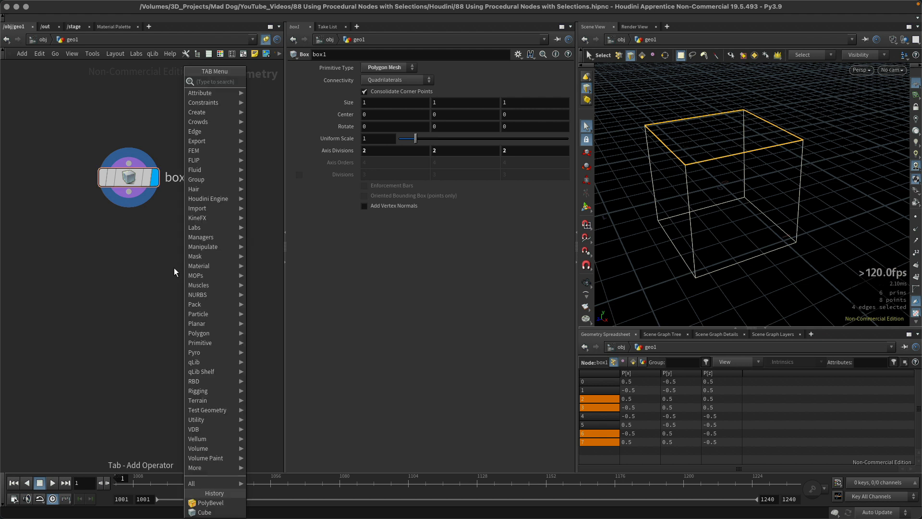
{"action": "left_click", "coordinate": [162, 261]}
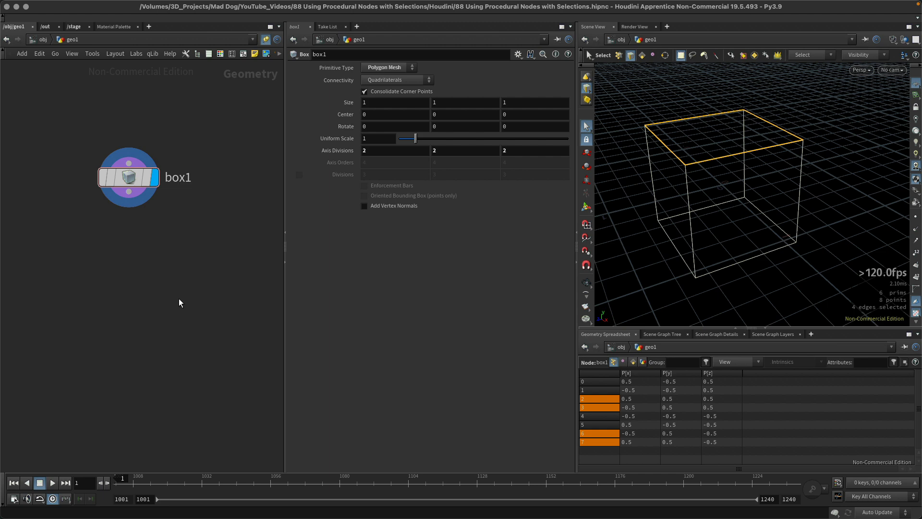
{"action": "key", "text": "Tab"}
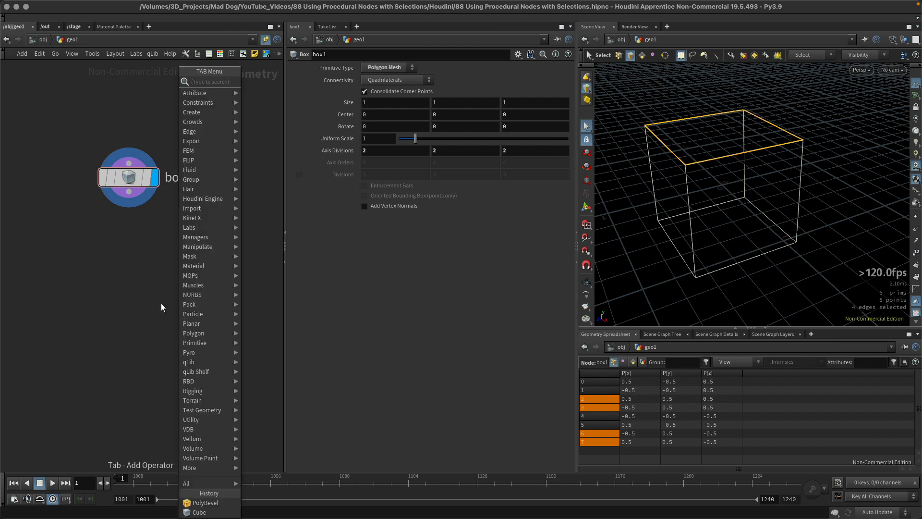
{"action": "type", "text": "bevel"}
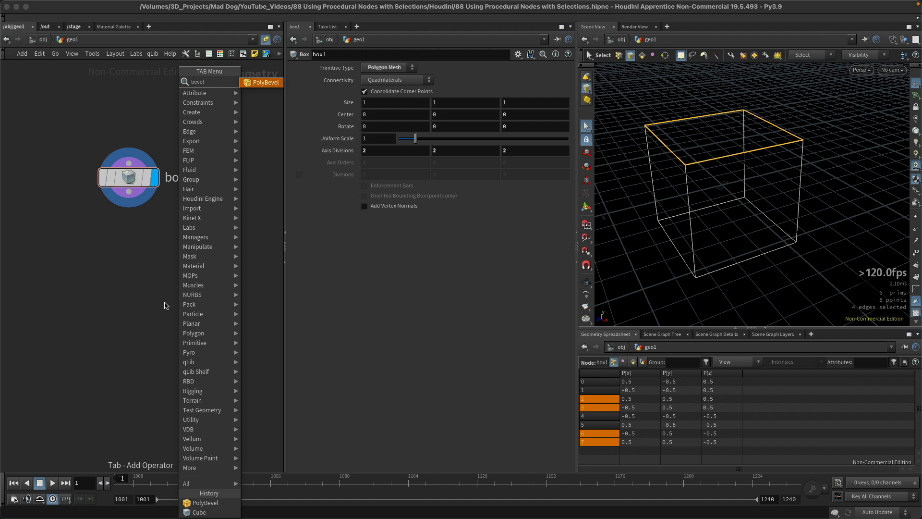
{"action": "left_click", "coordinate": [266, 82]}
{"action": "left_click", "coordinate": [127, 280]}
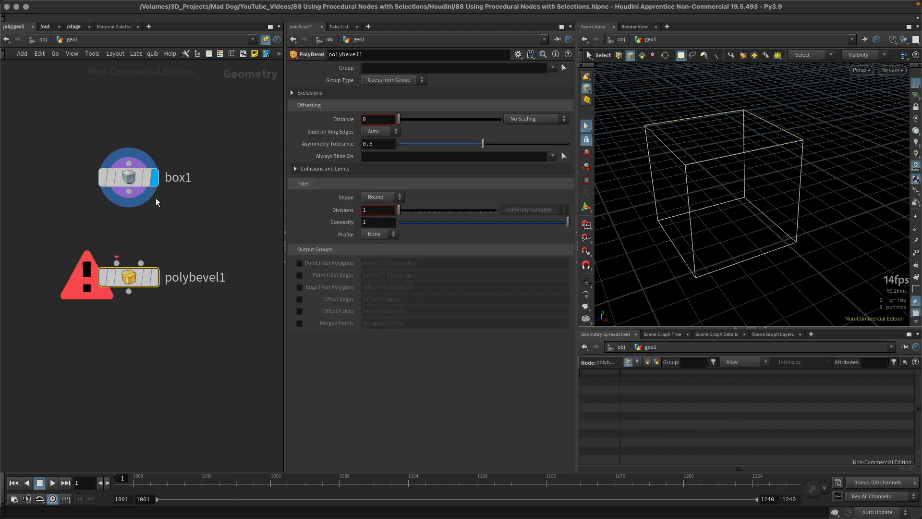
{"action": "left_click_drag", "start_coordinate": [129, 191], "coordinate": [153, 278]}
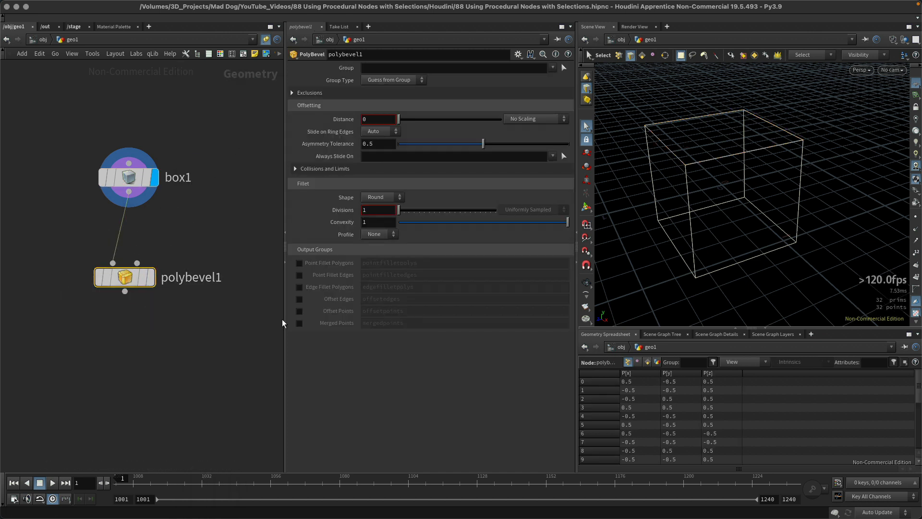
{"action": "left_click", "coordinate": [152, 278]}
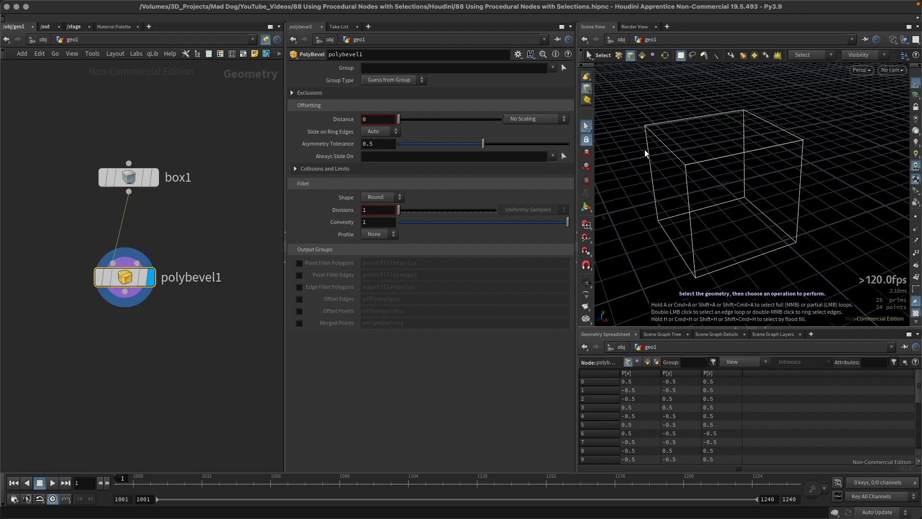
Test a PolyBevel distance of 0.047 on the cube, then set it back to 0
{"action": "mouse_move", "coordinate": [400, 119]}
{"action": "left_mouse_down"}
{"action": "mouse_move", "coordinate": [423, 121]}
{"action": "mouse_move", "coordinate": [403, 119]}
{"action": "left_mouse_up"}
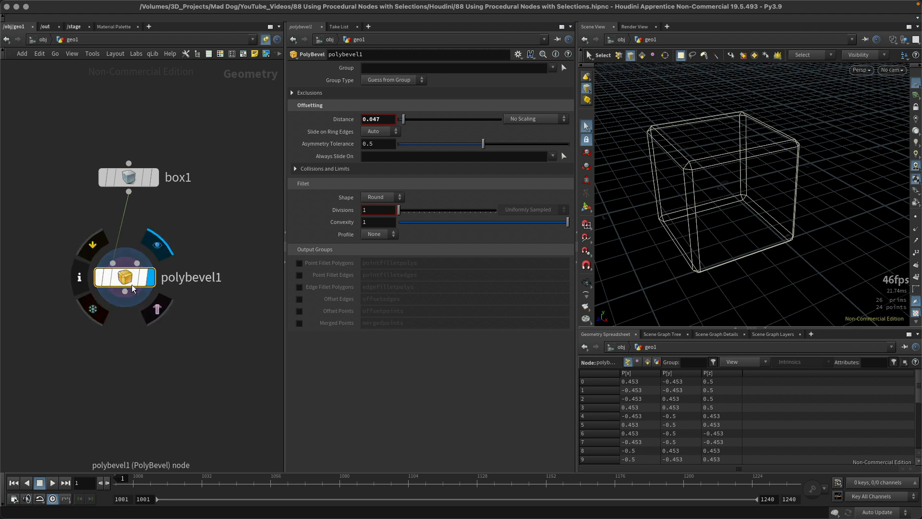
{"action": "left_click_drag", "start_coordinate": [130, 282], "coordinate": [134, 288]}
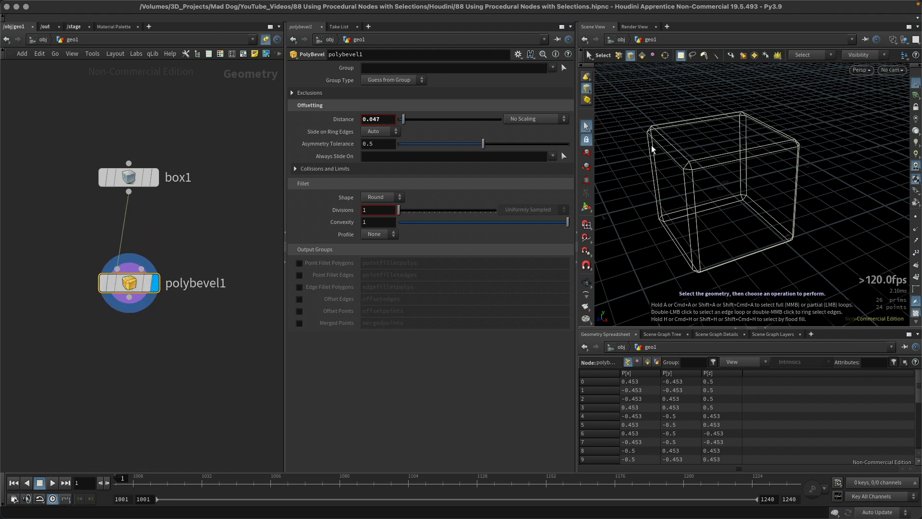
{"action": "left_click_drag", "start_coordinate": [825, 159], "coordinate": [661, 166], "text": "alt"}
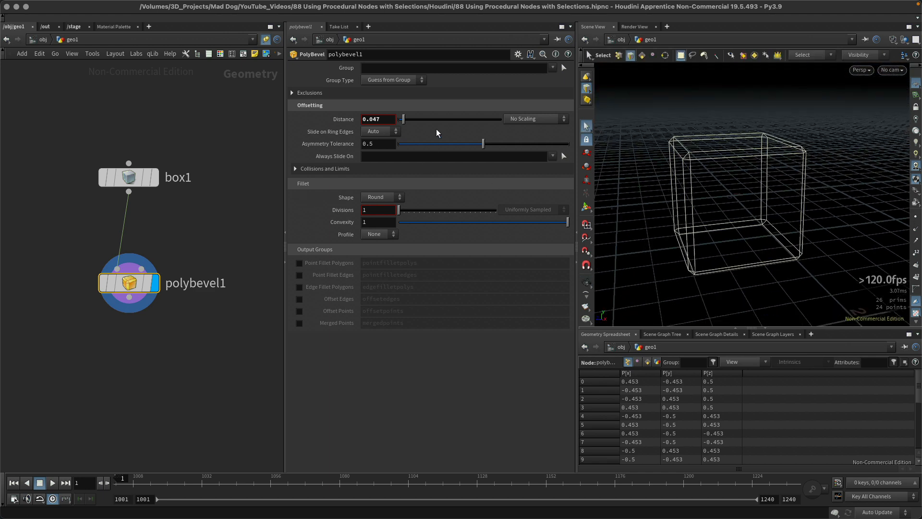
{"action": "left_click_drag", "start_coordinate": [403, 119], "coordinate": [398, 120]}
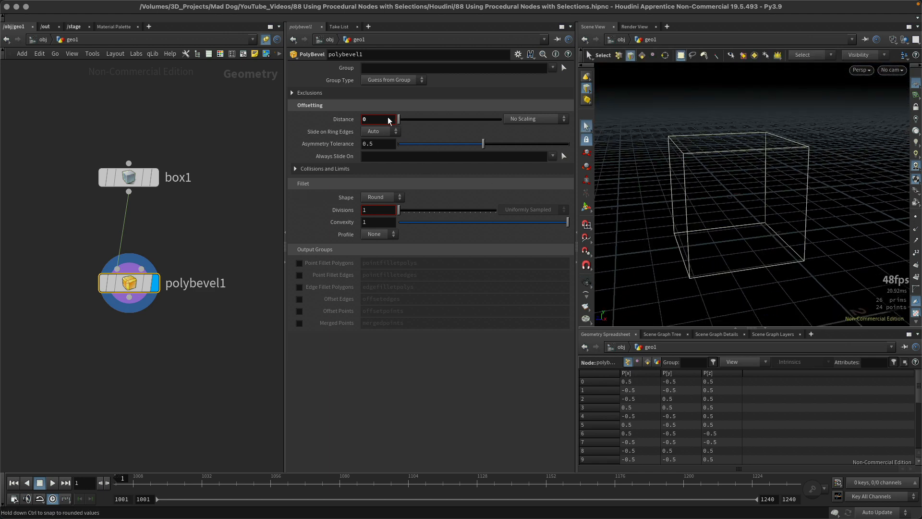
Pick the cube's four top edges in the viewport as the polybevel1 node's Group, leaving out the vertical edges
{"action": "left_click", "coordinate": [373, 67]}
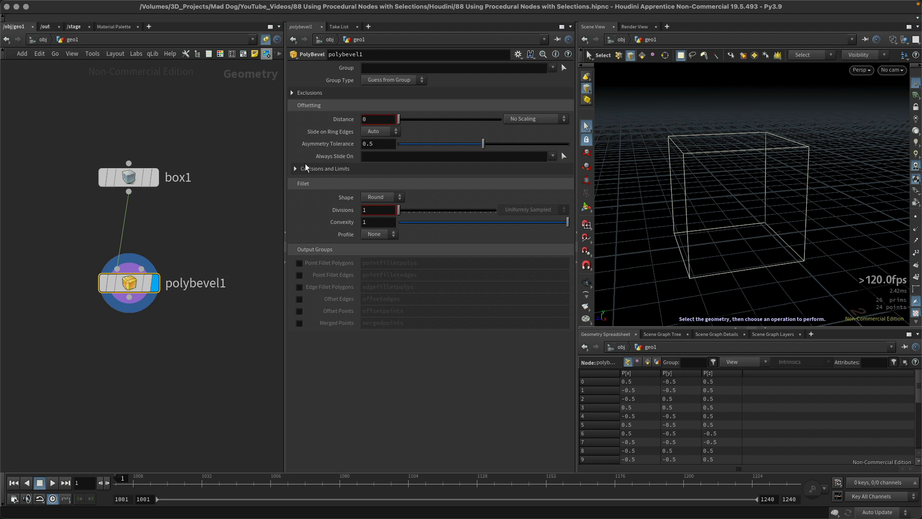
{"action": "left_click", "coordinate": [430, 68]}
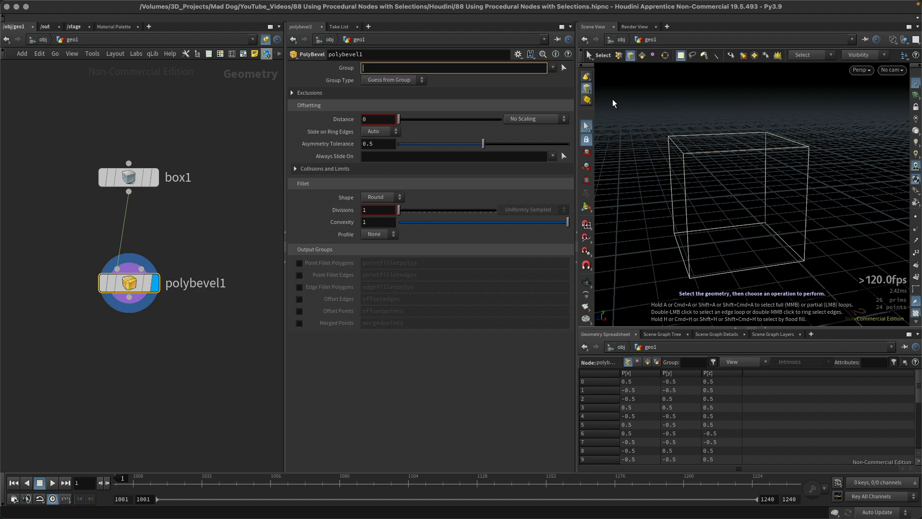
{"action": "left_click", "coordinate": [648, 103]}
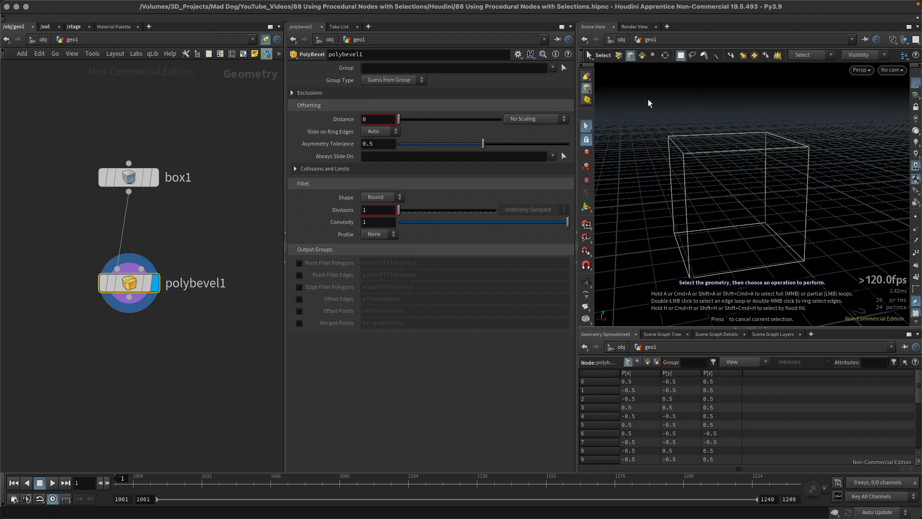
{"action": "left_click_drag", "start_coordinate": [651, 126], "coordinate": [623, 119], "text": "alt"}
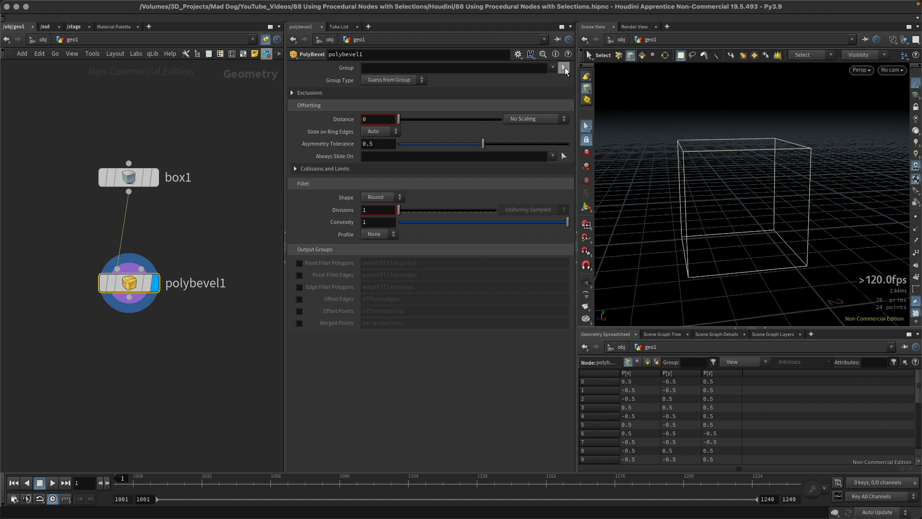
{"action": "left_click", "coordinate": [565, 69]}
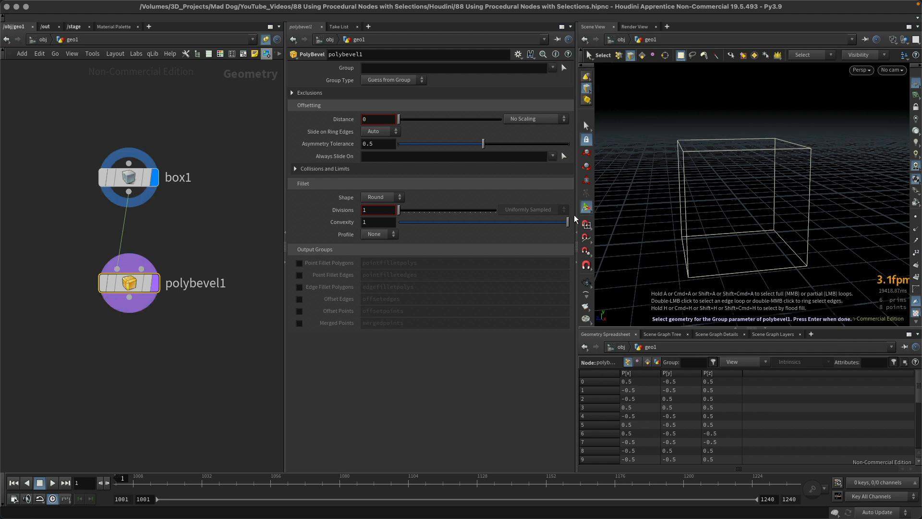
{"action": "left_click_drag", "start_coordinate": [654, 101], "coordinate": [834, 179]}
{"action": "left_click_drag", "start_coordinate": [661, 182], "coordinate": [854, 298], "text": "super"}
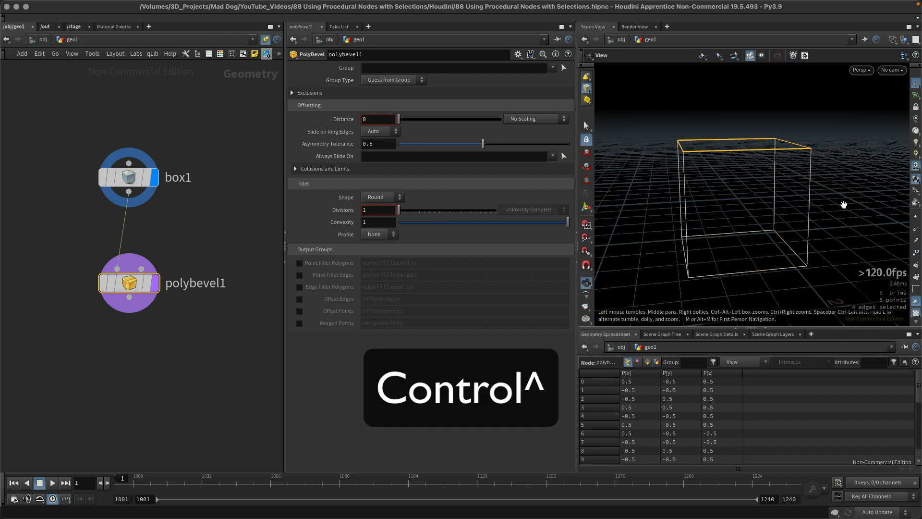
{"action": "mouse_move", "coordinate": [843, 204]}
{"action": "left_mouse_down", "text": "alt"}
{"action": "mouse_move", "coordinate": [856, 201]}
{"action": "mouse_move", "coordinate": [848, 202]}
{"action": "left_mouse_up", "text": "alt"}
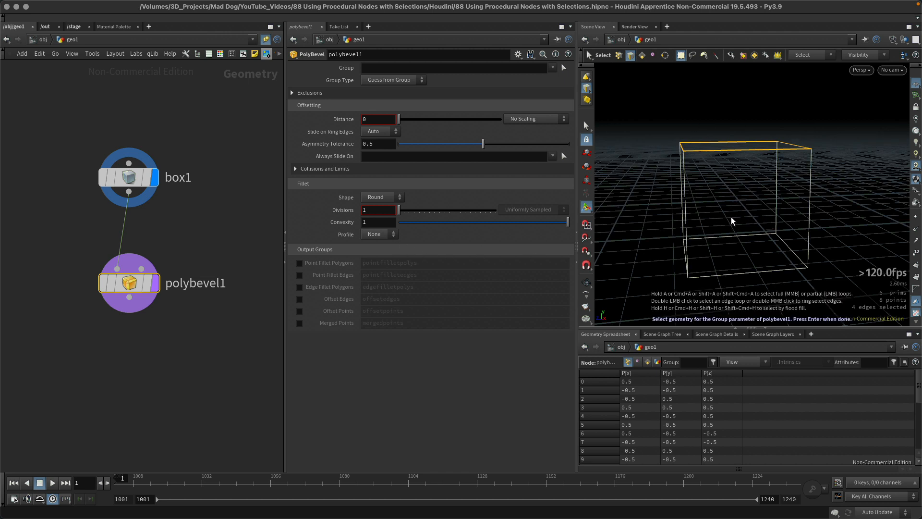
{"action": "key", "text": "Return"}
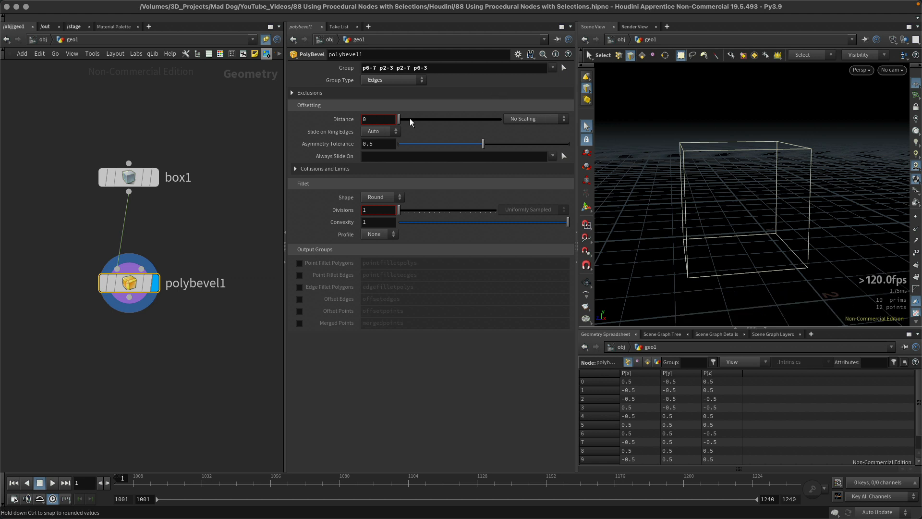
Bevel the grouped top edges with a distance of 0.056, then set the distance to 0.047 with 1 division
{"action": "left_click_drag", "start_coordinate": [401, 118], "coordinate": [405, 118]}
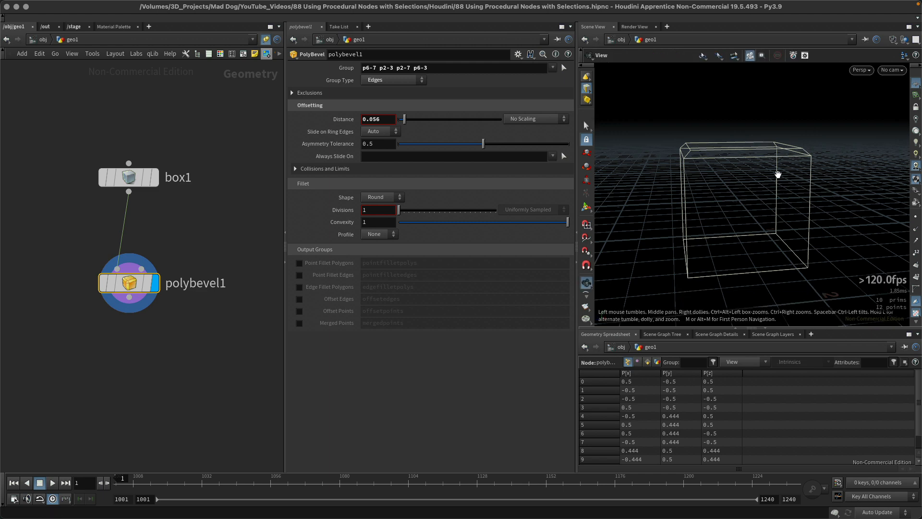
{"action": "left_click_drag", "start_coordinate": [778, 175], "coordinate": [785, 172], "text": "alt"}
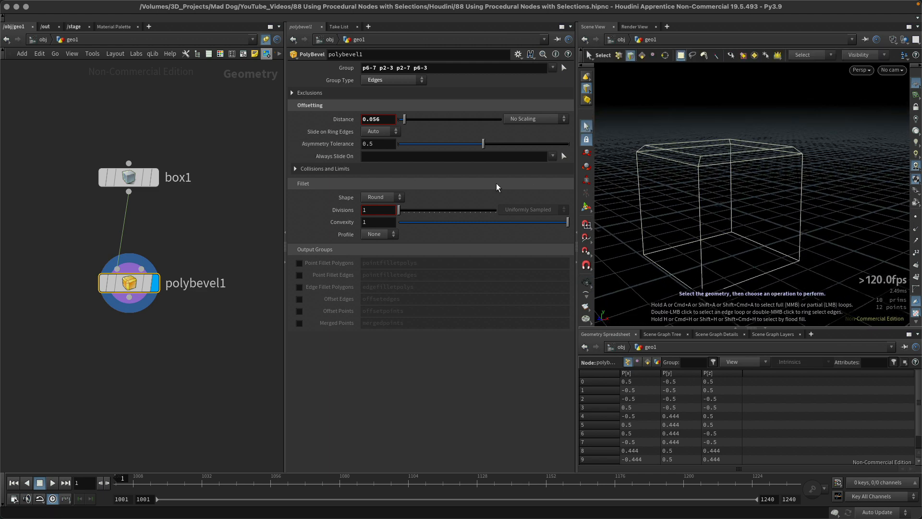
{"action": "mouse_move", "coordinate": [400, 207]}
{"action": "left_mouse_down"}
{"action": "mouse_move", "coordinate": [429, 215]}
{"action": "mouse_move", "coordinate": [396, 209]}
{"action": "left_mouse_up"}
{"action": "mouse_move", "coordinate": [402, 120]}
{"action": "left_mouse_down"}
{"action": "mouse_move", "coordinate": [427, 119]}
{"action": "mouse_move", "coordinate": [409, 120]}
{"action": "left_mouse_up"}
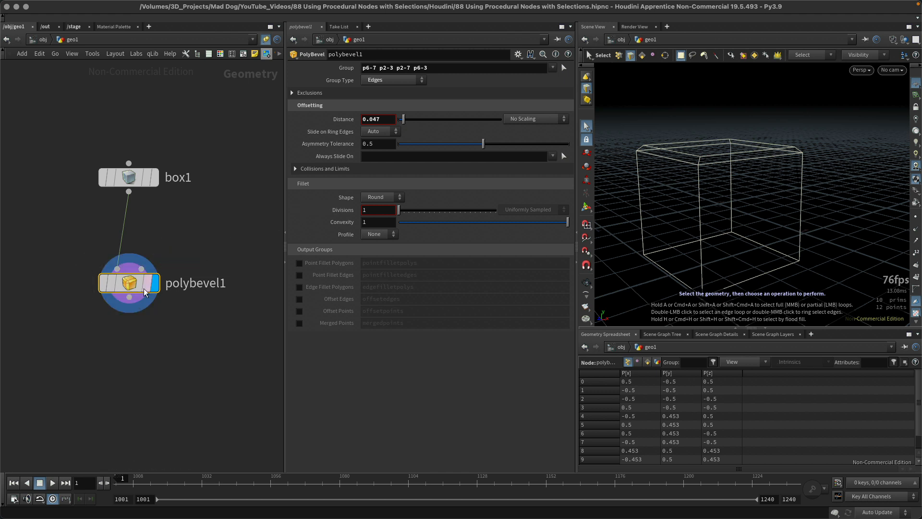
{"action": "mouse_move", "coordinate": [125, 291]}
{"action": "left_click_drag", "start_coordinate": [837, 150], "coordinate": [754, 171], "text": "alt"}
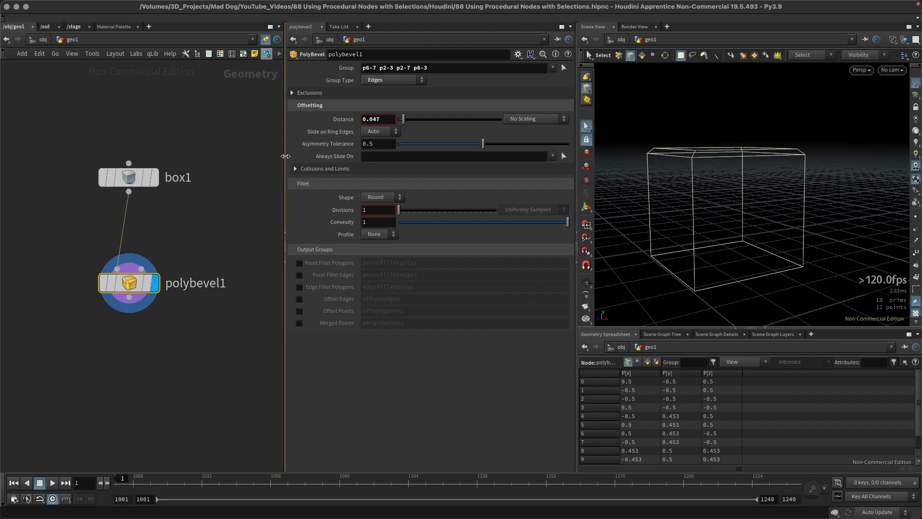
Delete the polybevel1 node from the network
{"action": "left_click_drag", "start_coordinate": [841, 144], "coordinate": [771, 95], "text": "alt"}
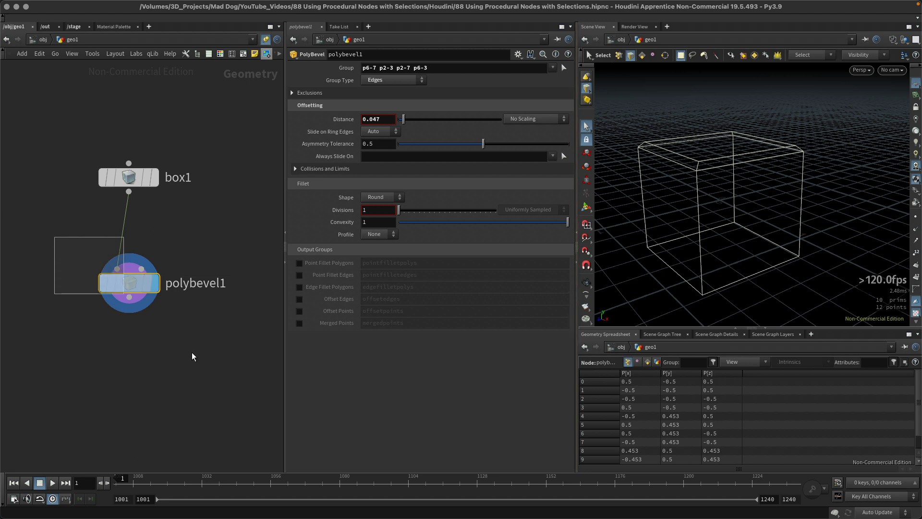
{"action": "key", "text": "Delete"}
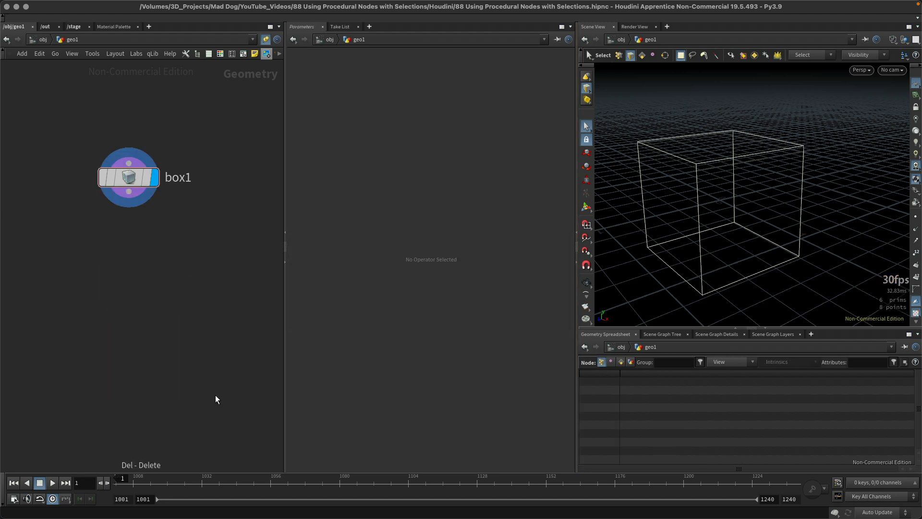
{"action": "key", "text": "Escape"}
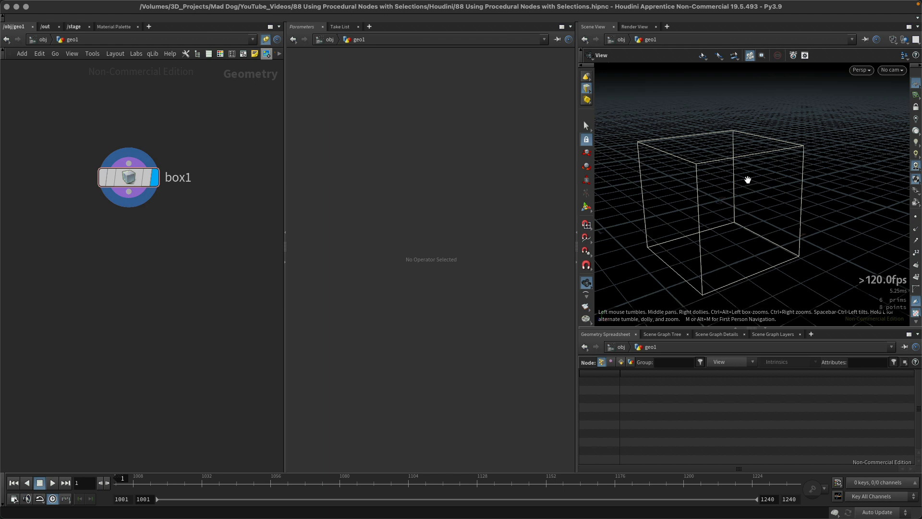
Select the cube's upper edges in the viewport and deselect the vertical ones, keeping only the four top edges
{"action": "left_click_drag", "start_coordinate": [749, 179], "coordinate": [692, 195]}
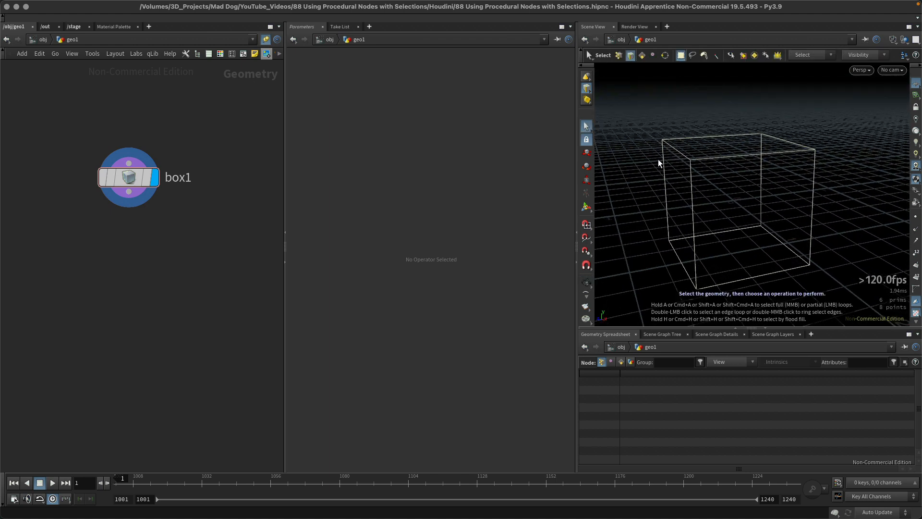
{"action": "left_click_drag", "start_coordinate": [642, 114], "coordinate": [847, 213]}
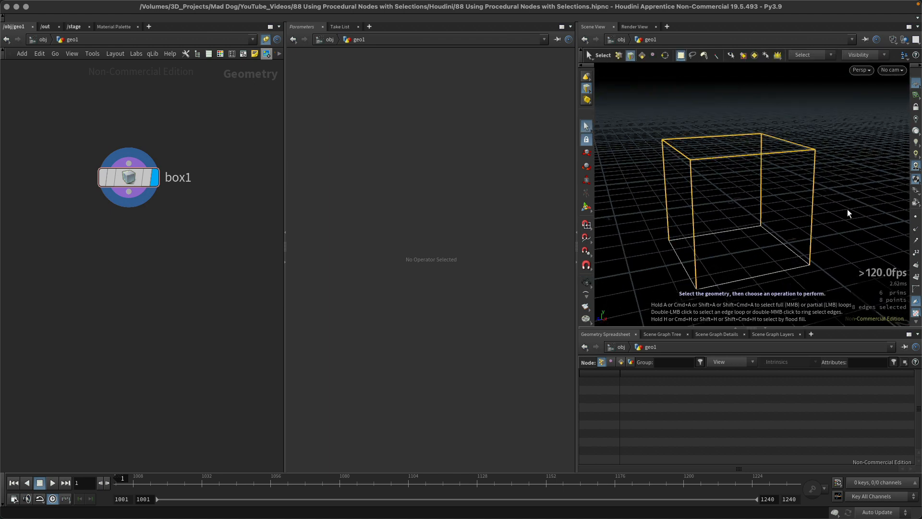
{"action": "left_click_drag", "start_coordinate": [639, 173], "coordinate": [856, 290], "text": "super"}
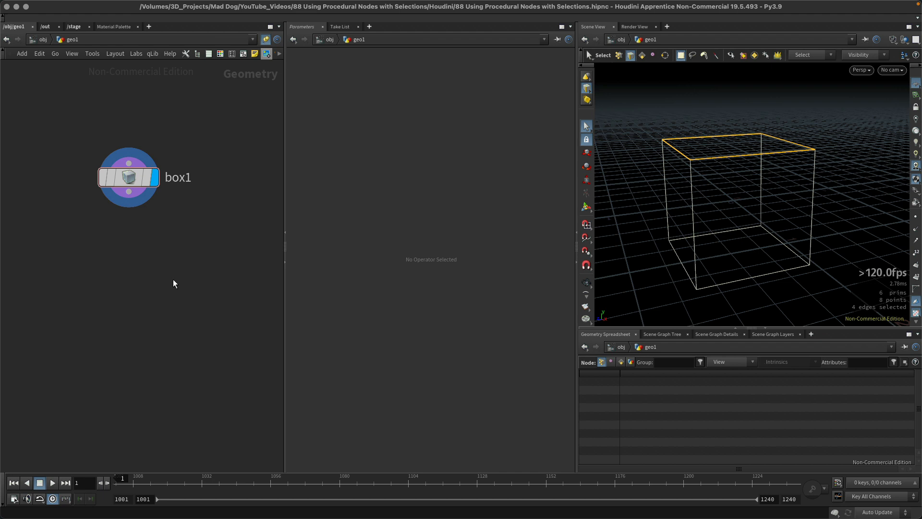
Apply PolyBevel to the selected top edges from within the viewport and move the new node slightly below box1
{"action": "key", "text": "Tab"}
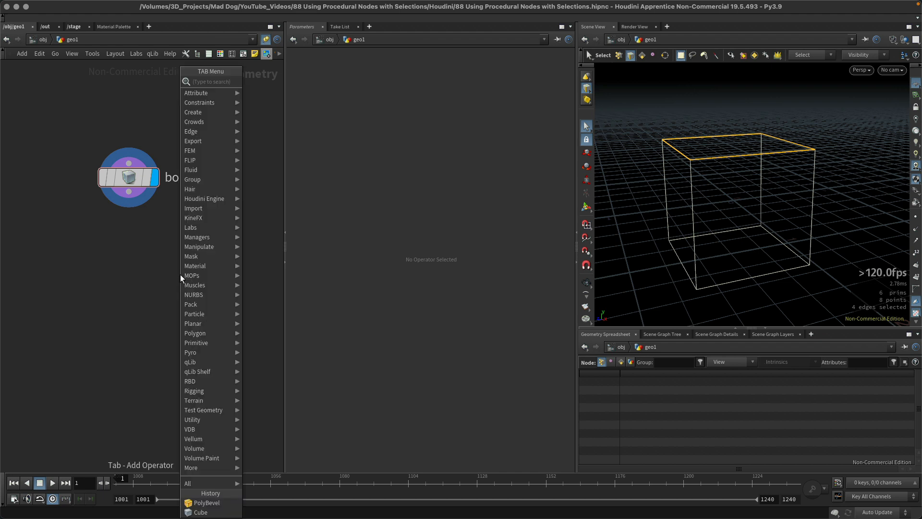
{"action": "key", "text": "Escape"}
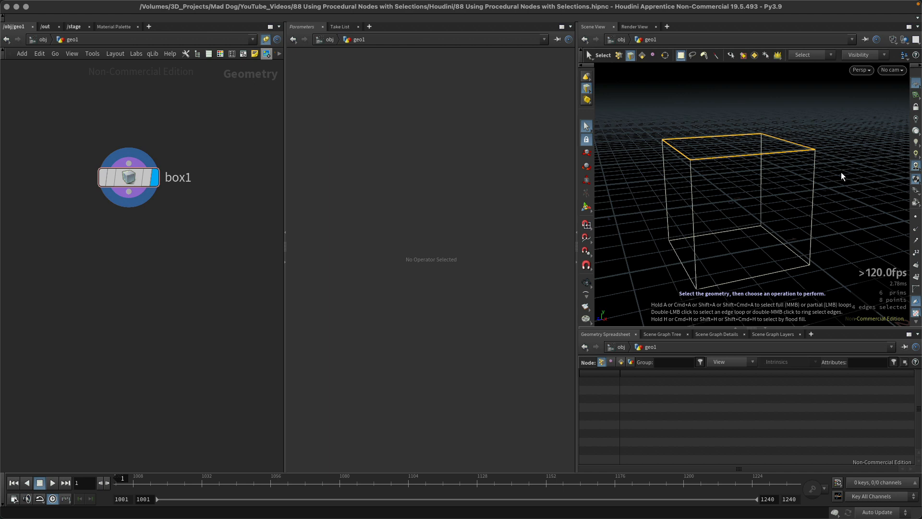
{"action": "key", "text": "Tab"}
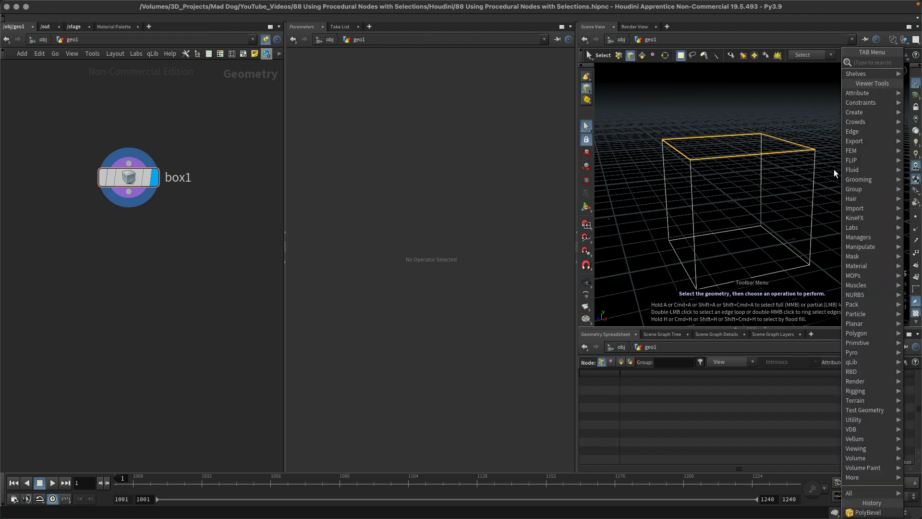
{"action": "type", "text": "bev"}
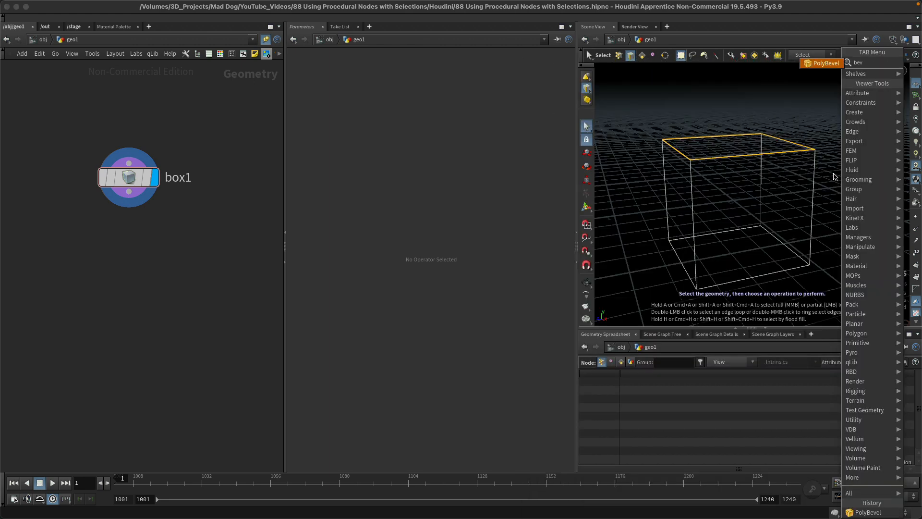
{"action": "left_click", "coordinate": [822, 64]}
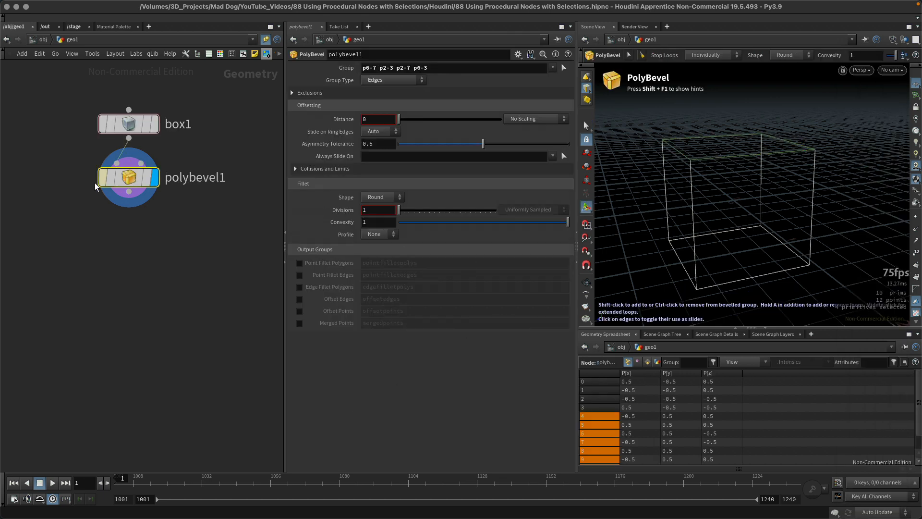
{"action": "mouse_move", "coordinate": [162, 182]}
{"action": "left_click_drag", "start_coordinate": [149, 179], "coordinate": [152, 188]}
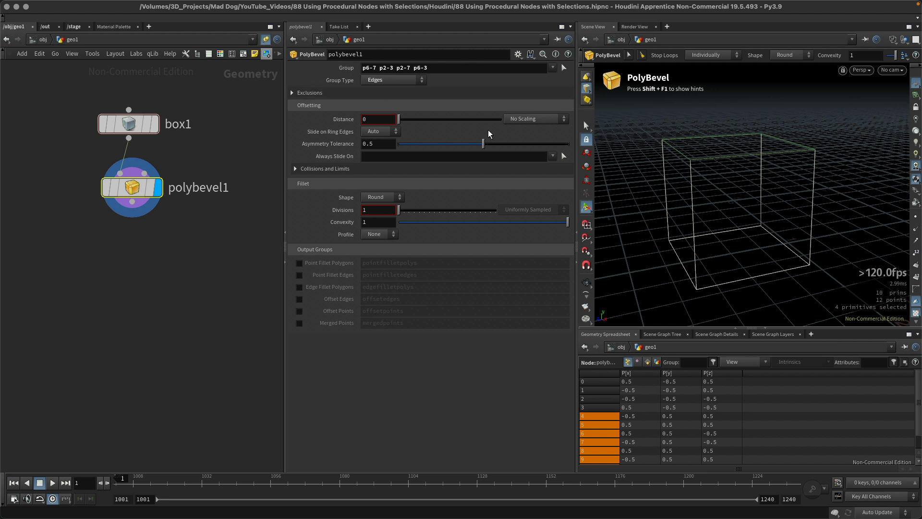
Set the PolyBevel distance to 0.061 and its fillet divisions to 4
{"action": "left_click_drag", "start_coordinate": [399, 119], "coordinate": [406, 121]}
{"action": "left_click_drag", "start_coordinate": [399, 212], "coordinate": [426, 220]}
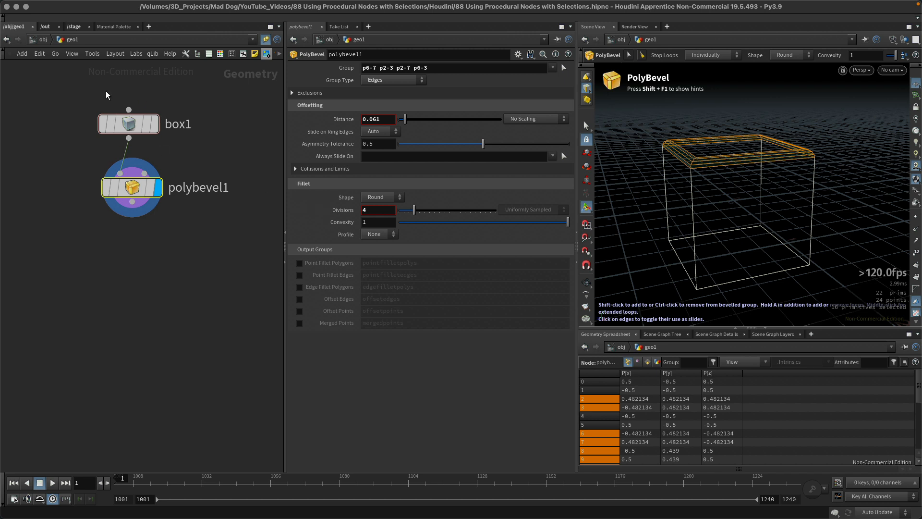